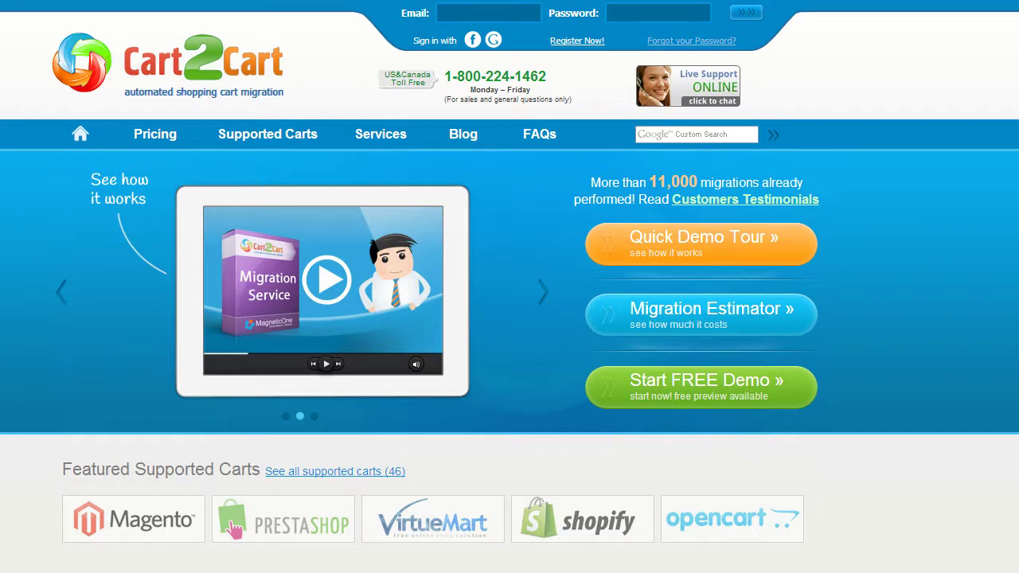
- Register a new Cart2Cart account with an e-mail, full name and password, accepting the Terms of Service
left_click(580, 41)
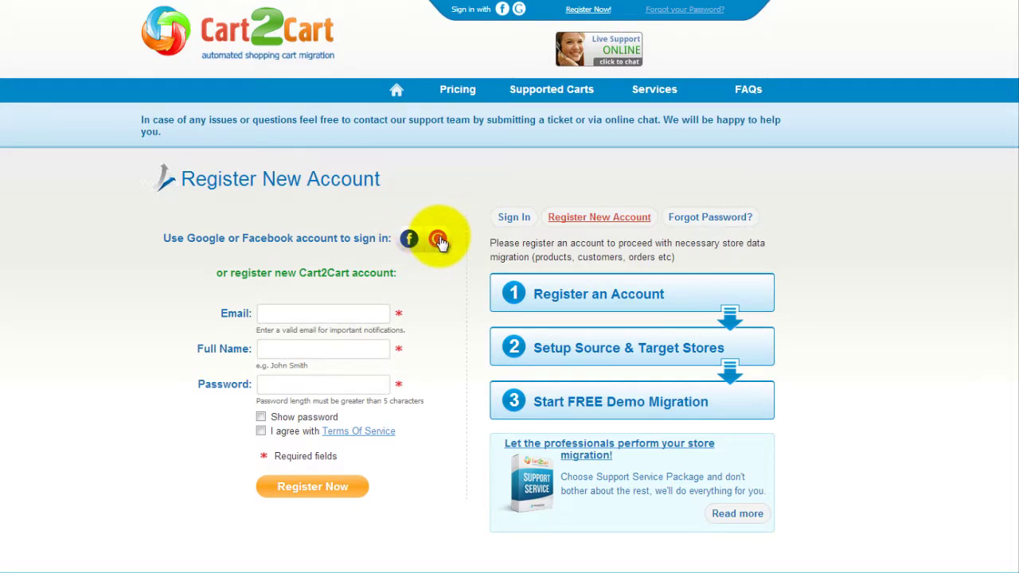
left_click(387, 313)
type("your@email.com")
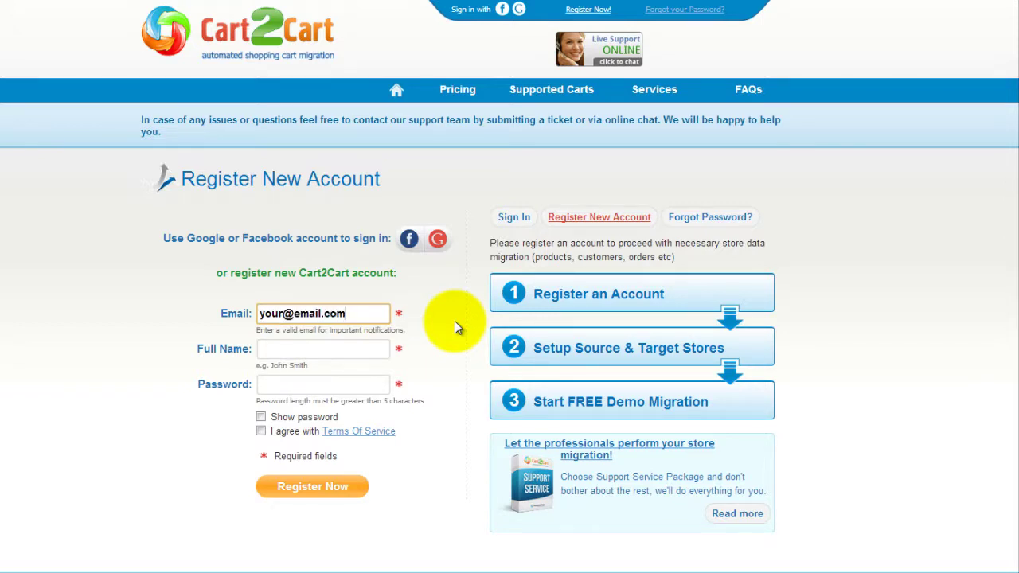
key("Tab")
type("Jo")
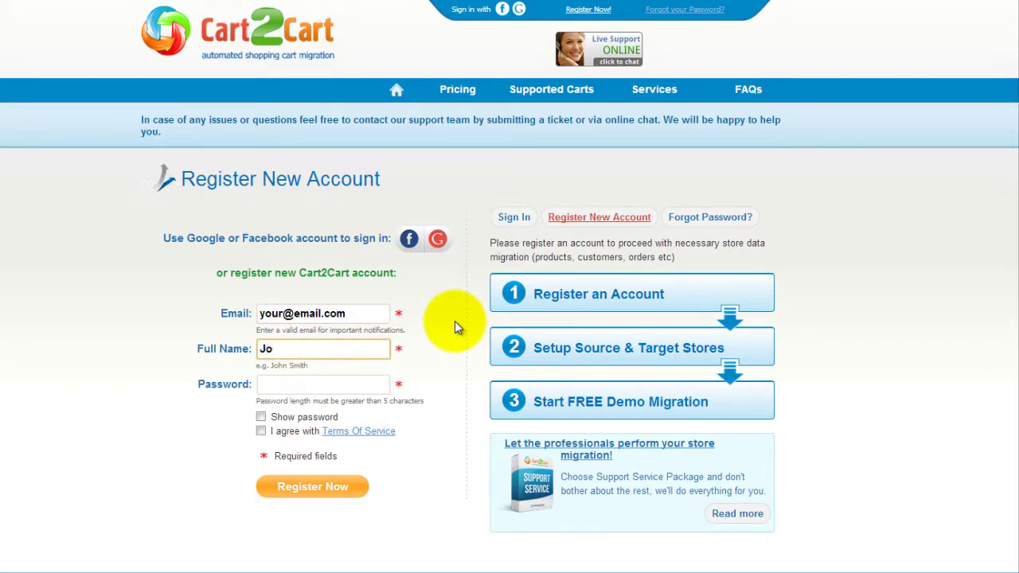
type("hn Smith")
key("Tab")
type("mypassword12345")
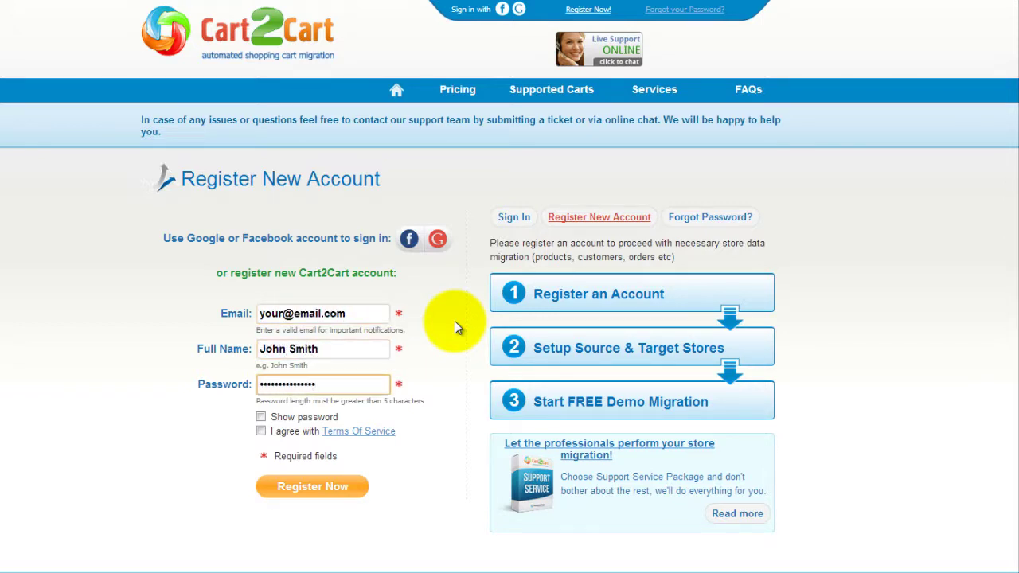
left_click(261, 431)
left_click(316, 488)
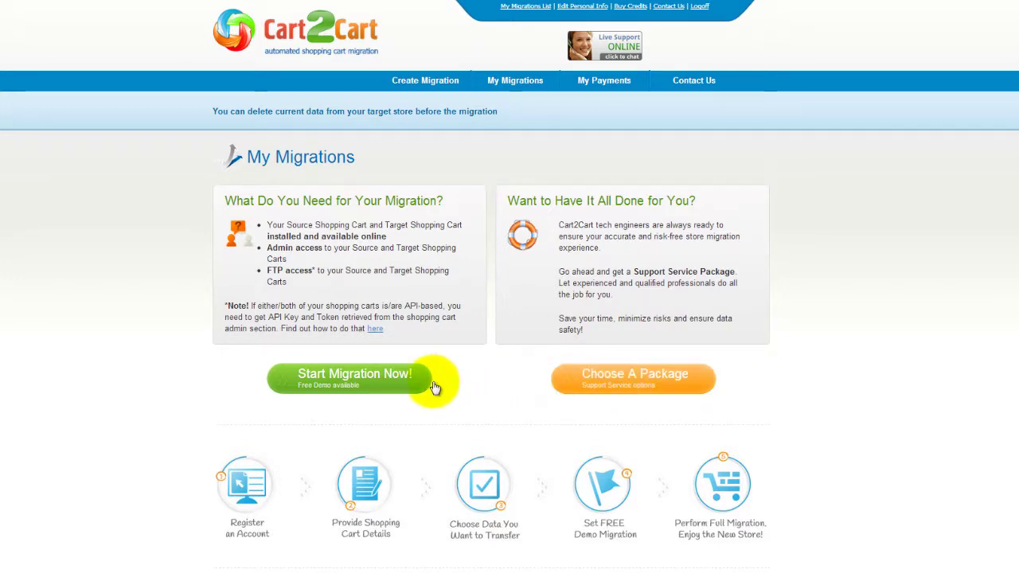
- Start a new migration with source cart Opencart 0.7.9 - 1.5.x at youropencartstore.com
left_click(386, 387)
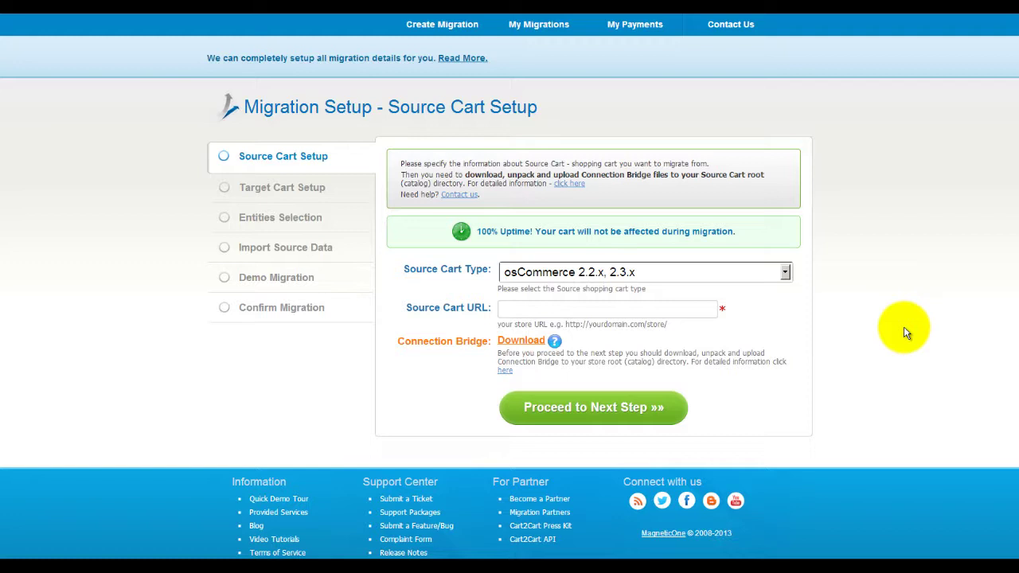
left_click(784, 275)
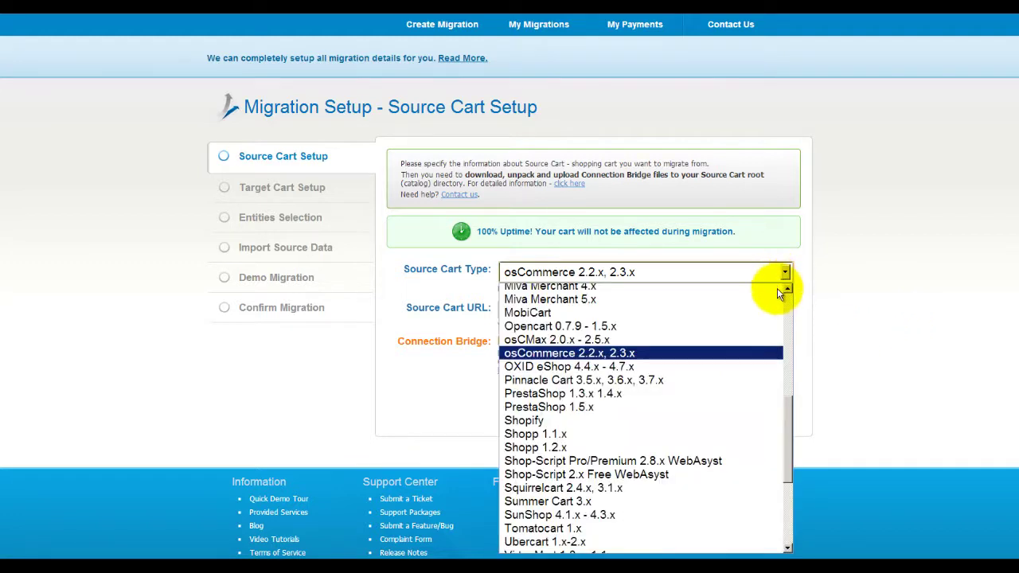
left_click(749, 326)
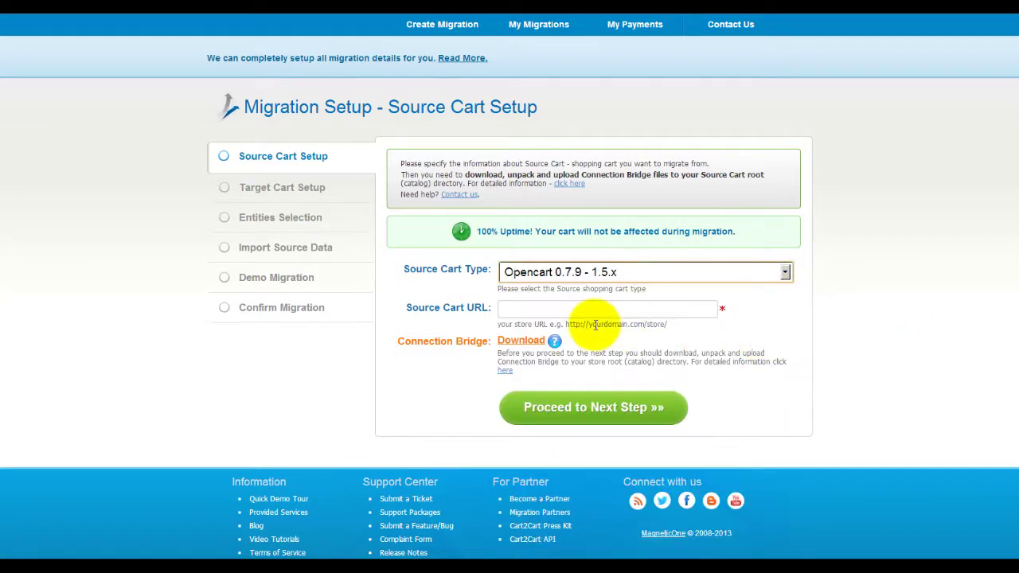
left_click(576, 310)
type("youro")
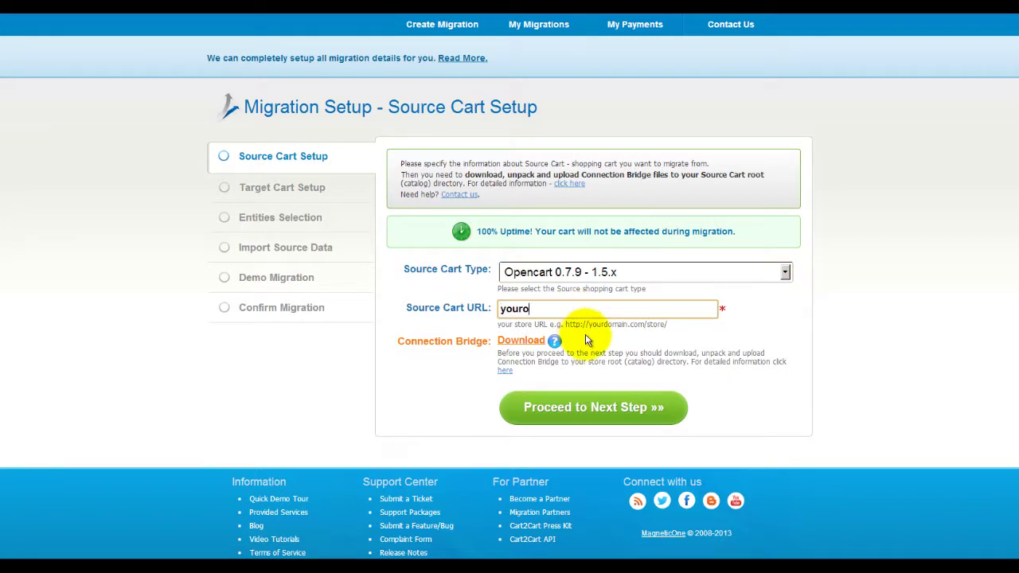
type("pencartstore.com")
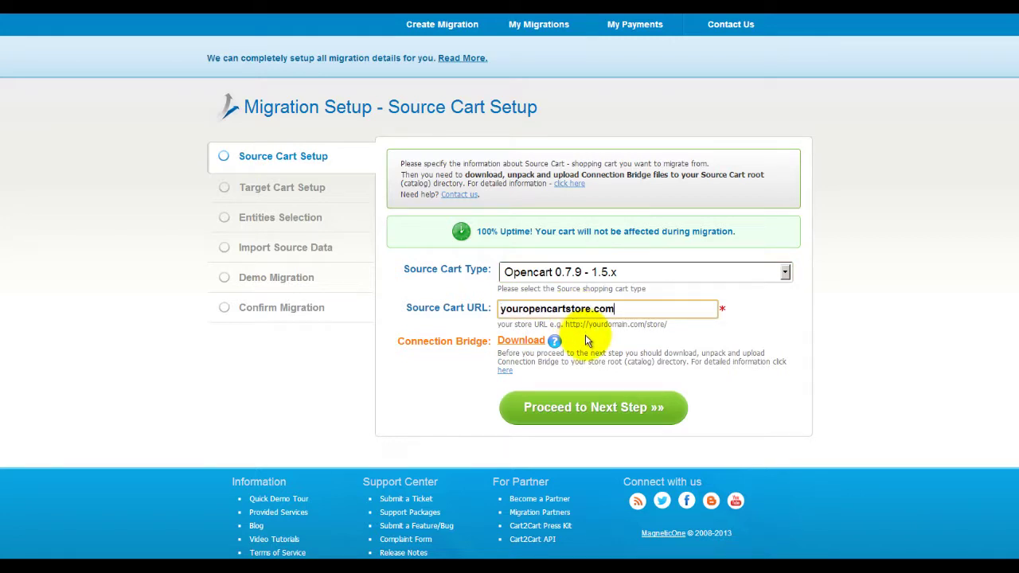
- Review the Connection Bridge installation instructions and proceed to target cart setup
left_click(505, 371)
scroll(510, 319, "down", 4)
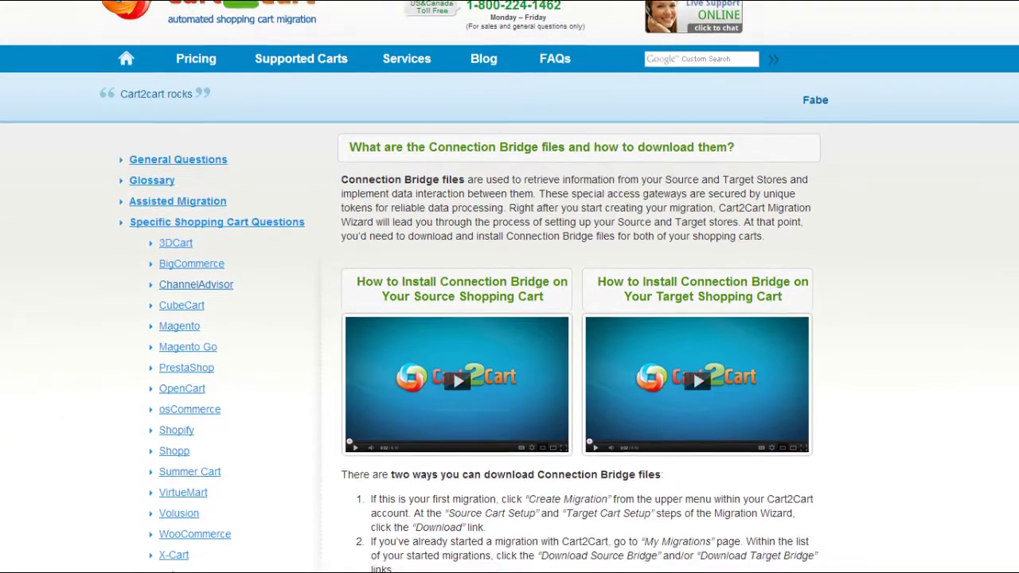
scroll(509, 318, "down", 1)
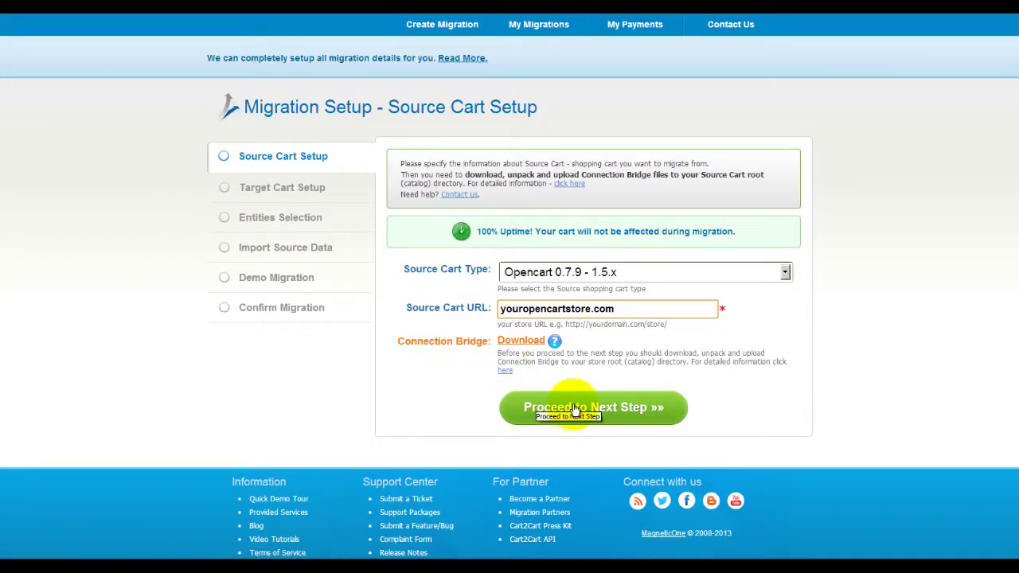
left_click(574, 407)
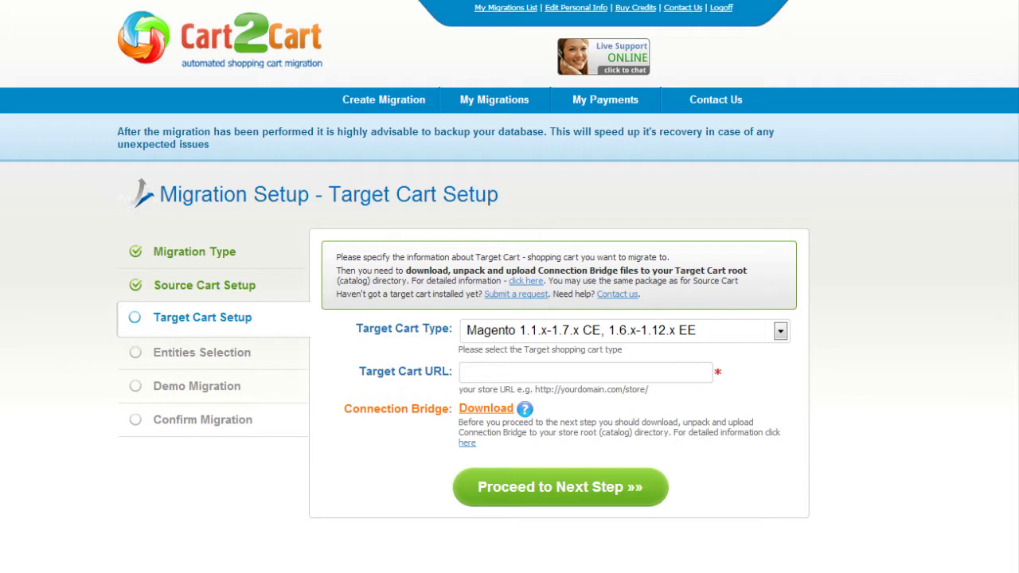
left_click(781, 333)
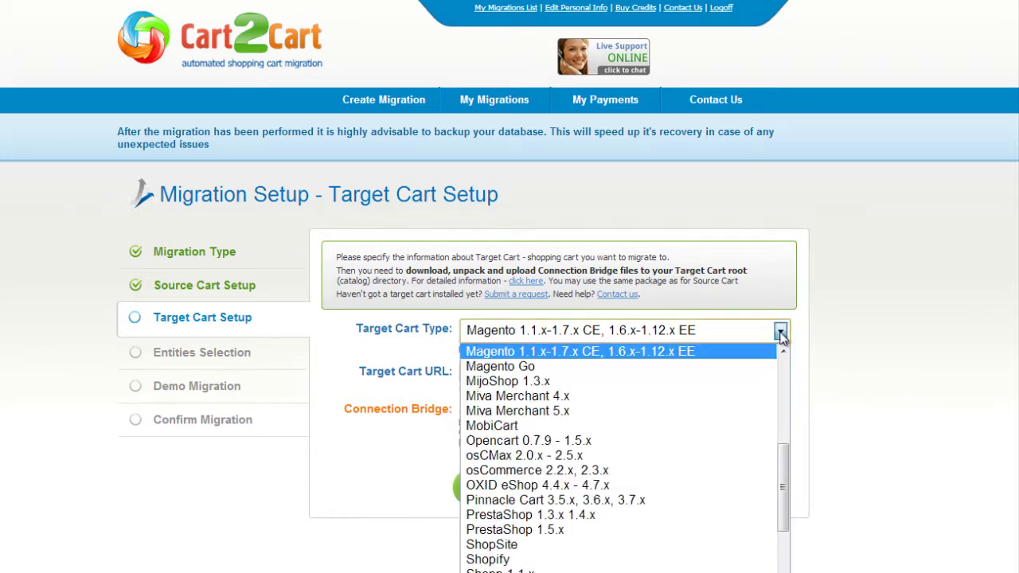
left_click_drag(785, 453, 784, 480)
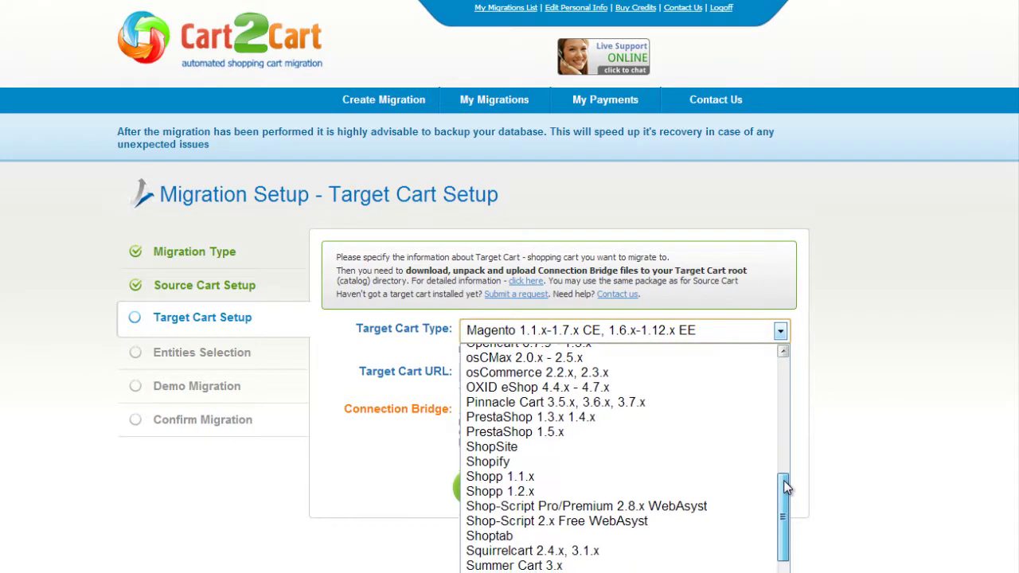
left_click(707, 431)
key("Tab")
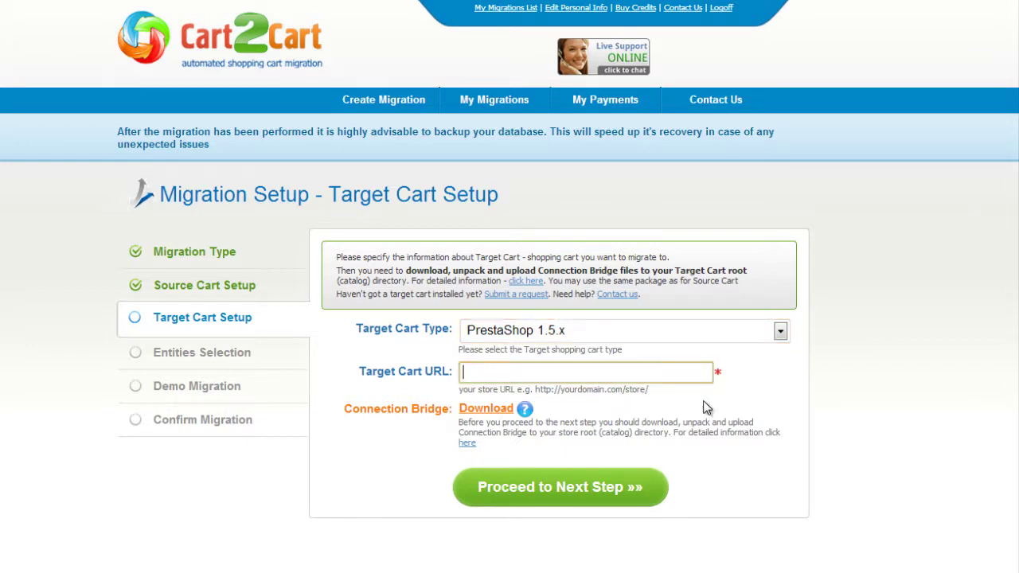
type("www.your-target-prestashop-store.com")
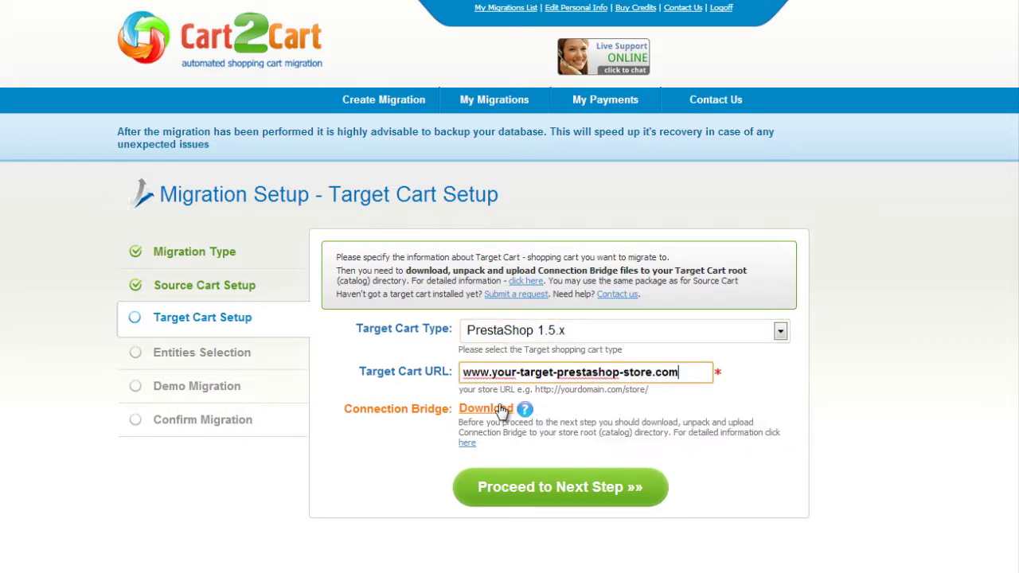
left_click(541, 487)
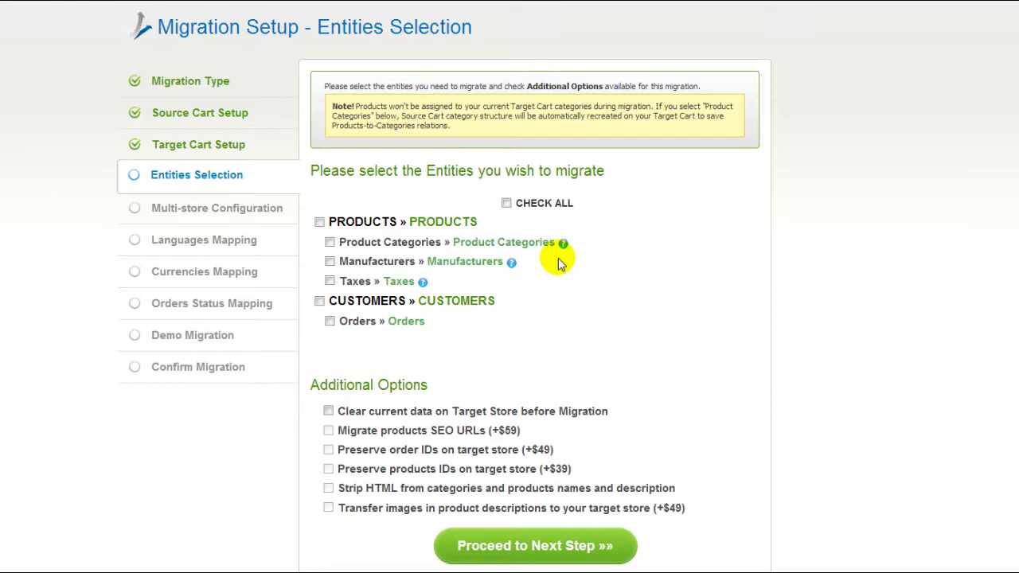
- Select every entity, including Product Categories and Taxes, for migration and proceed to Languages Mapping
left_click(329, 243)
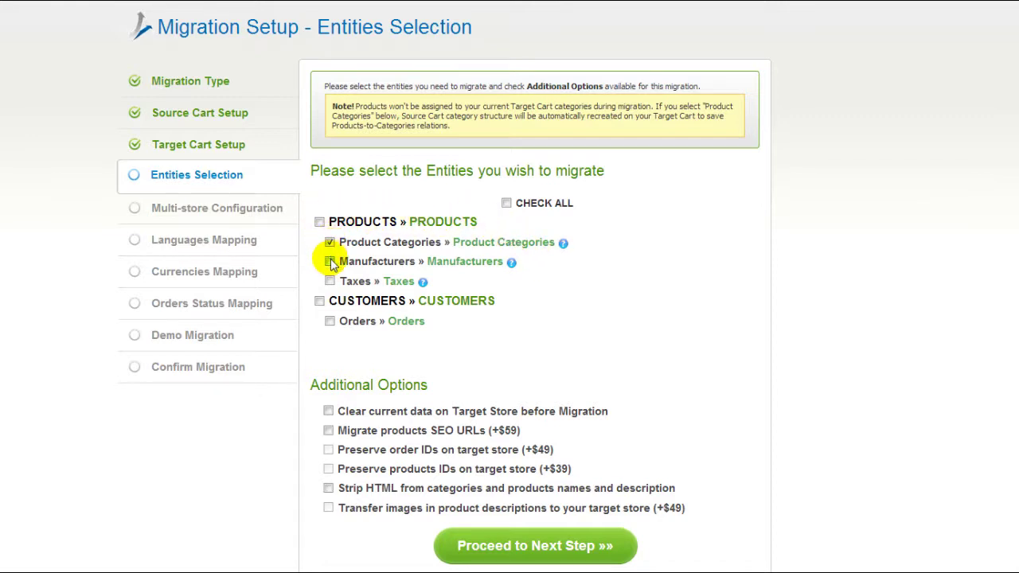
left_click(330, 282)
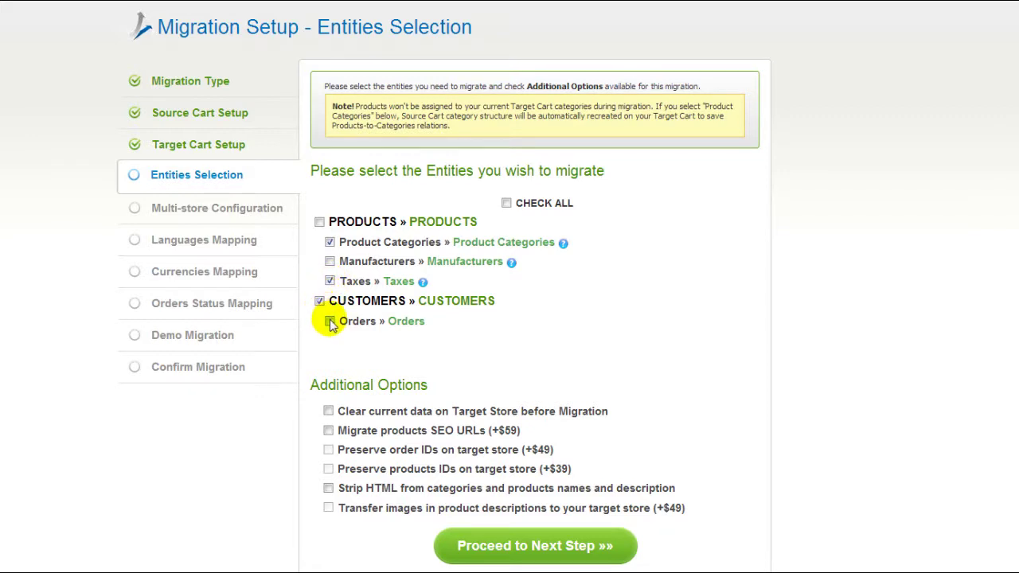
left_click(507, 204)
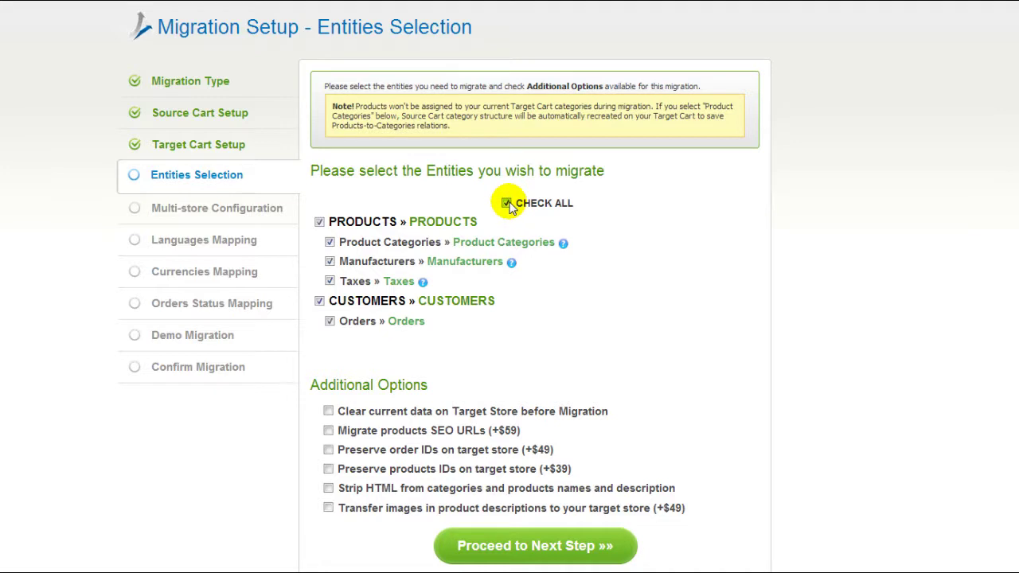
left_click(507, 204)
left_click(508, 204)
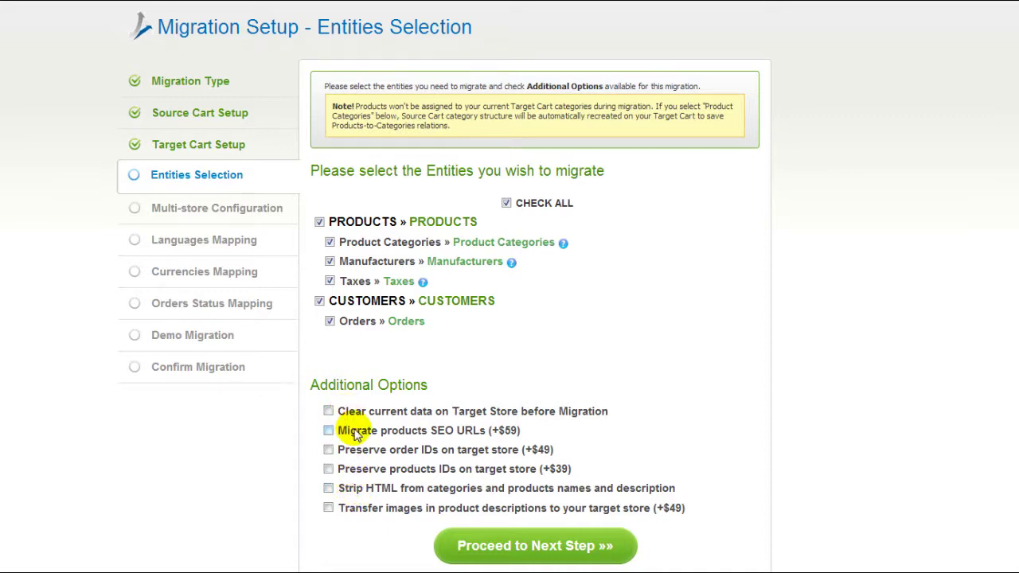
left_click(512, 544)
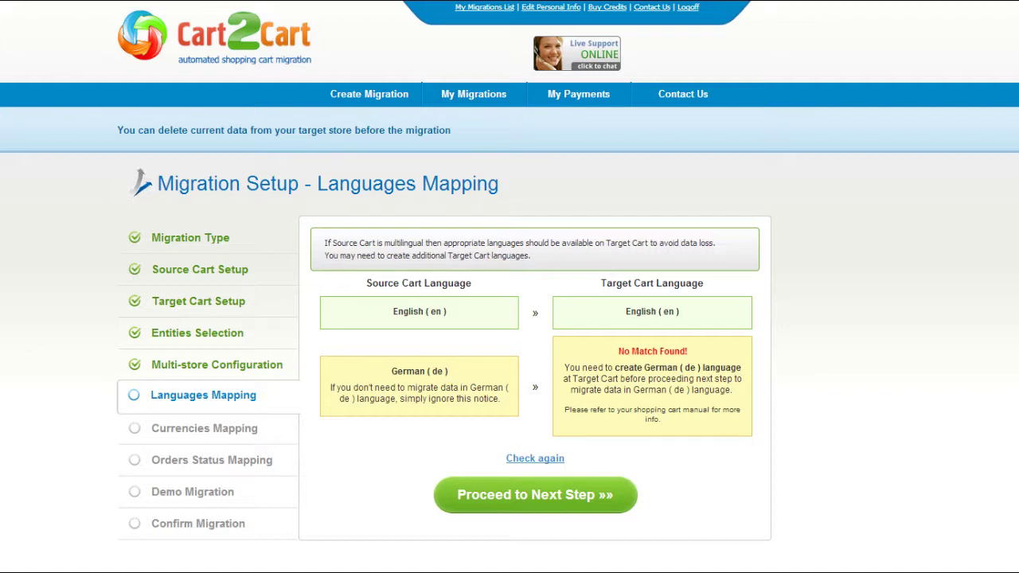
- Pass Languages Mapping, map US Dollar to US Dollar and Euro to Euro, then proceed
left_click(516, 496)
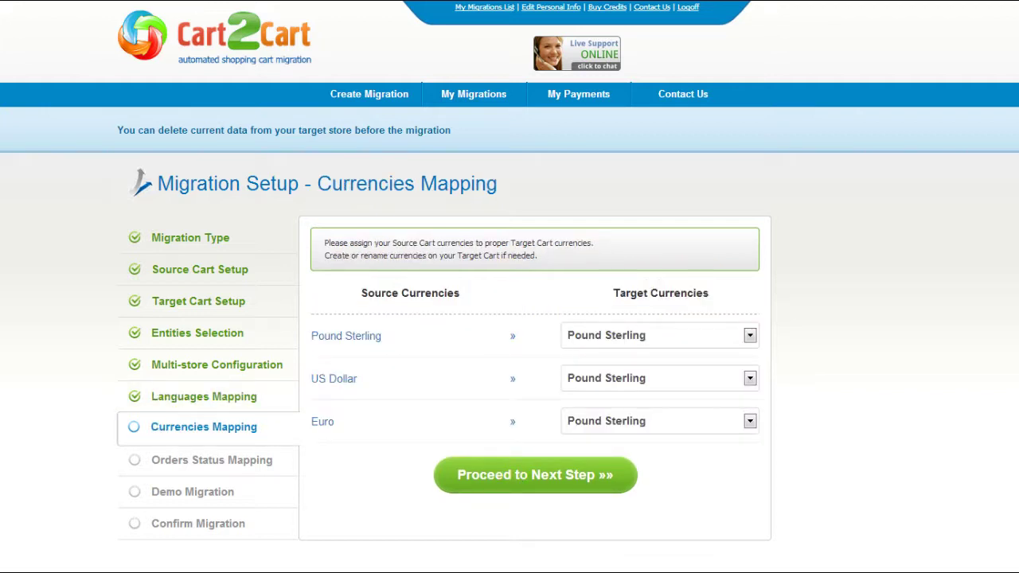
left_click(725, 380)
left_click(719, 410)
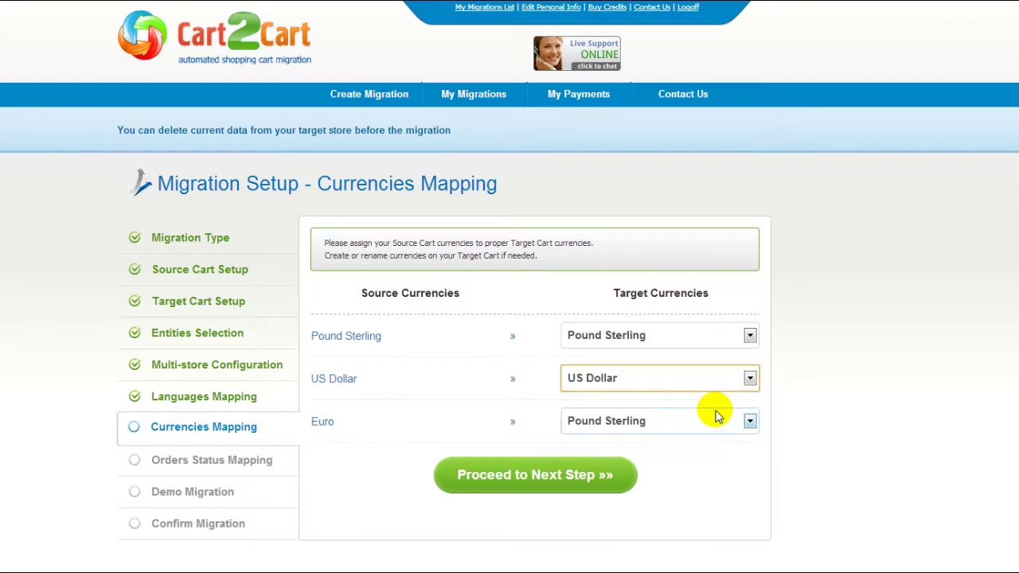
left_click(718, 424)
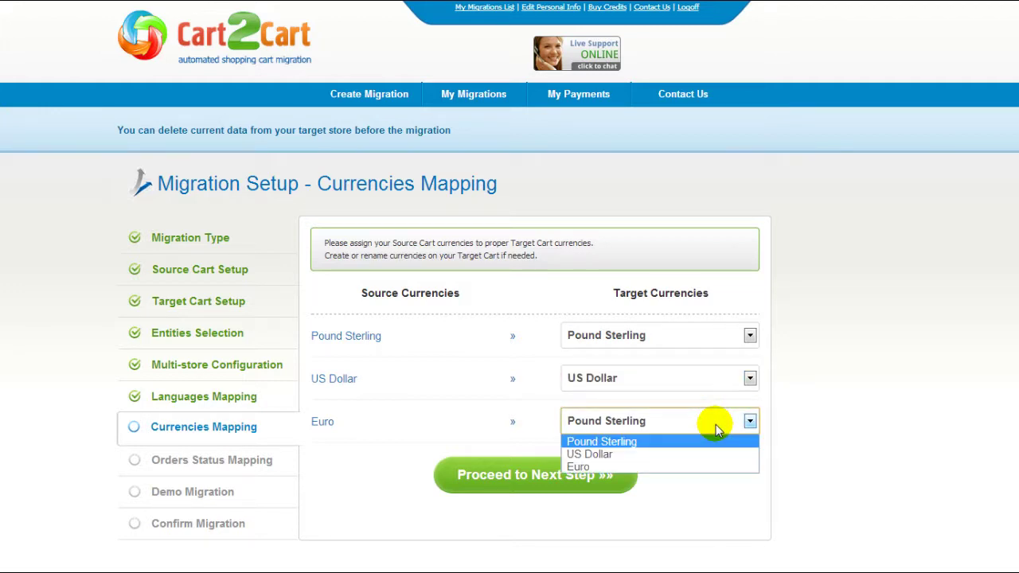
left_click(701, 465)
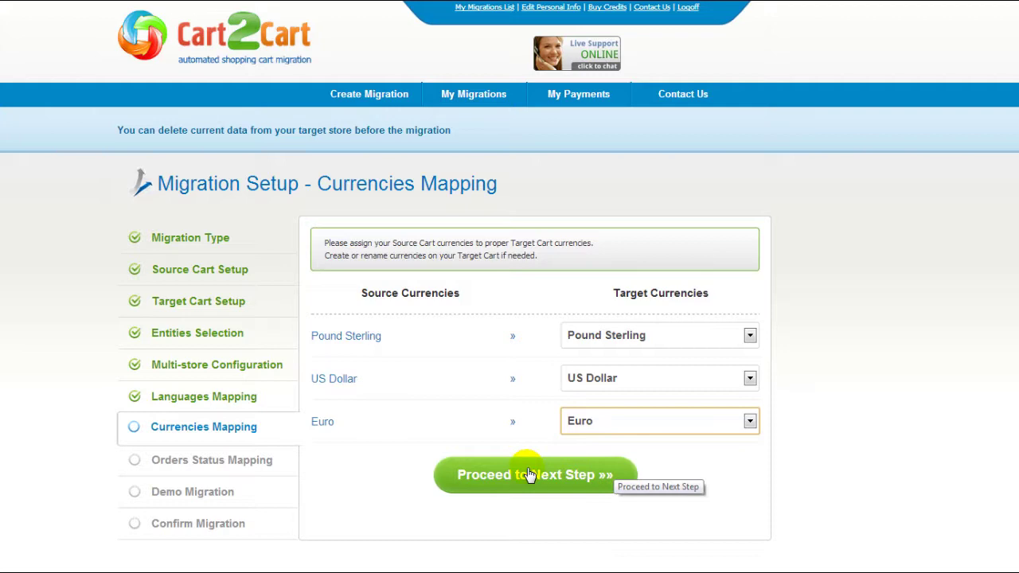
left_click(530, 475)
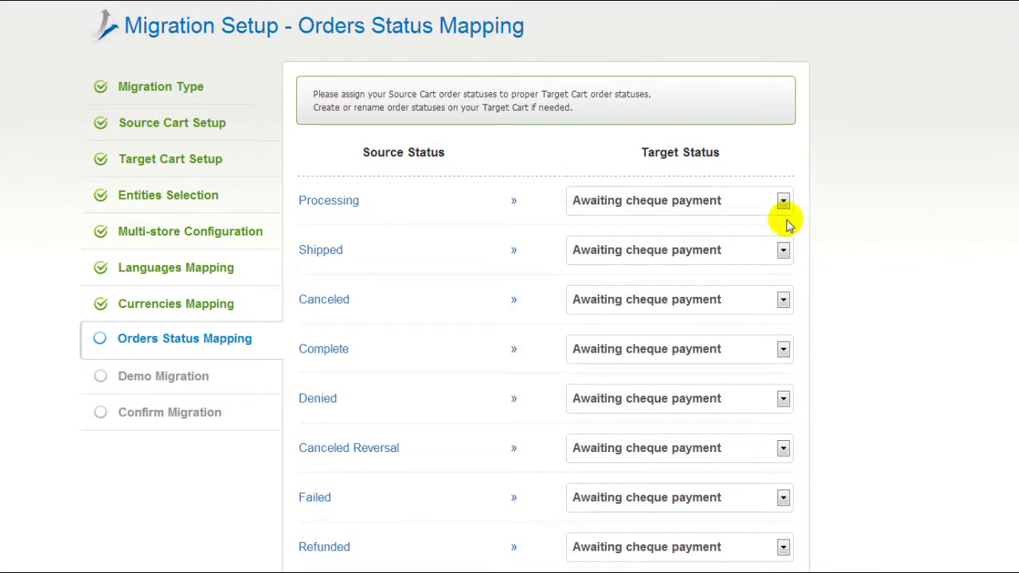
- Map Processing to Preparation in progress, Shipped to Shipped, Canceled to Canceled, then proceed
left_click(783, 201)
left_click(763, 251)
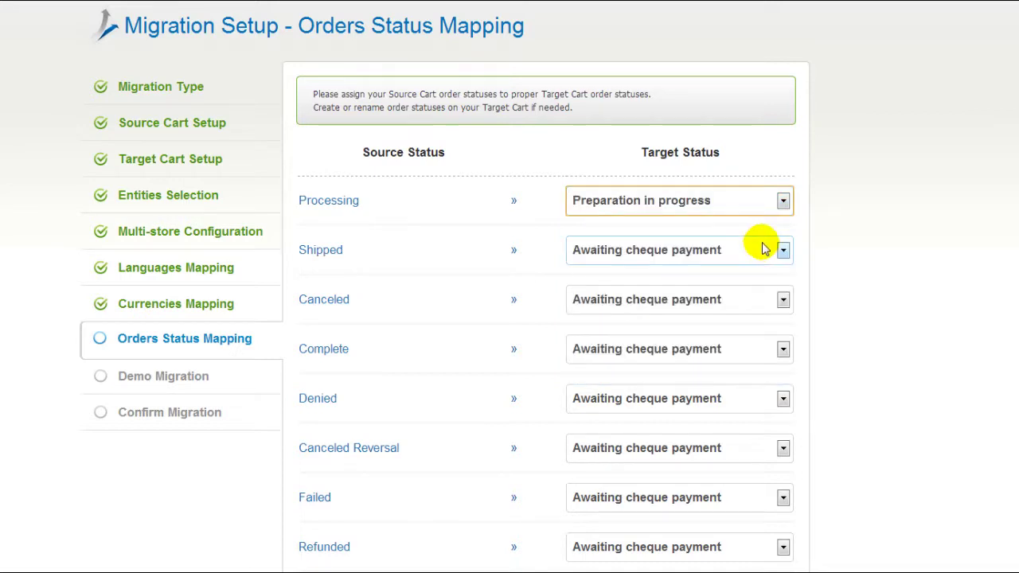
left_click(765, 248)
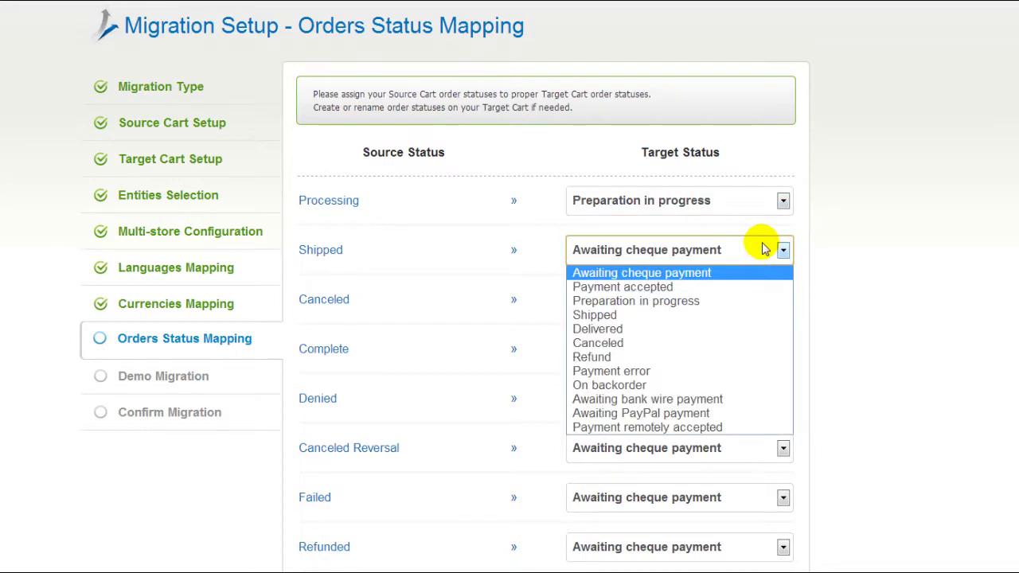
left_click(742, 316)
left_click(751, 301)
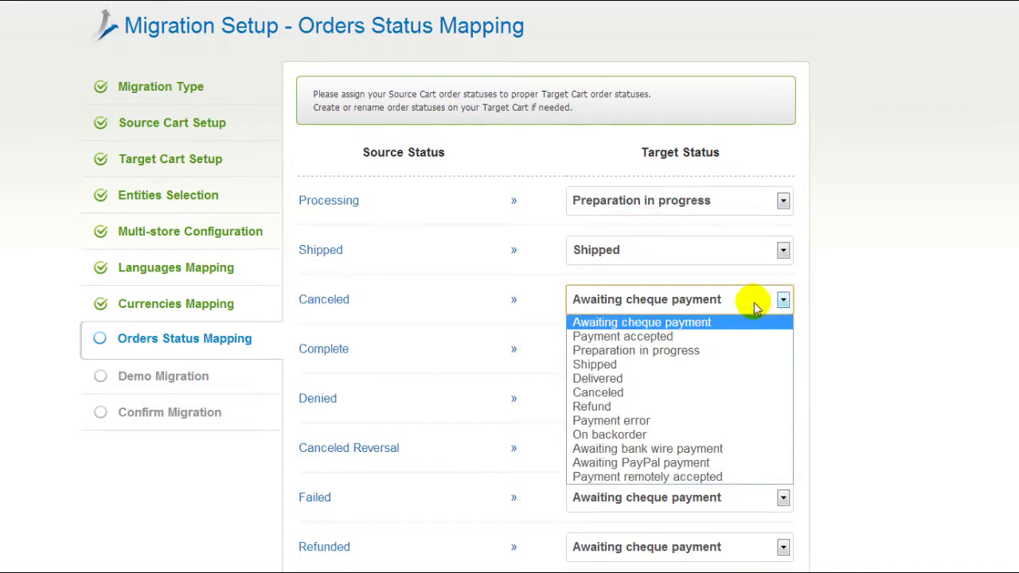
left_click(690, 393)
scroll(445, 287, "down", 4)
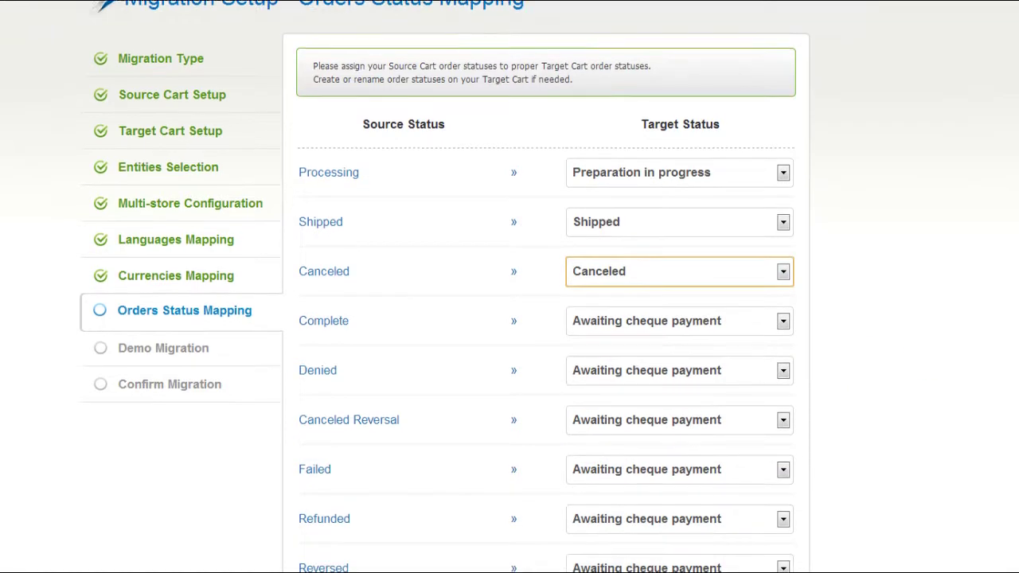
scroll(437, 287, "down", 2)
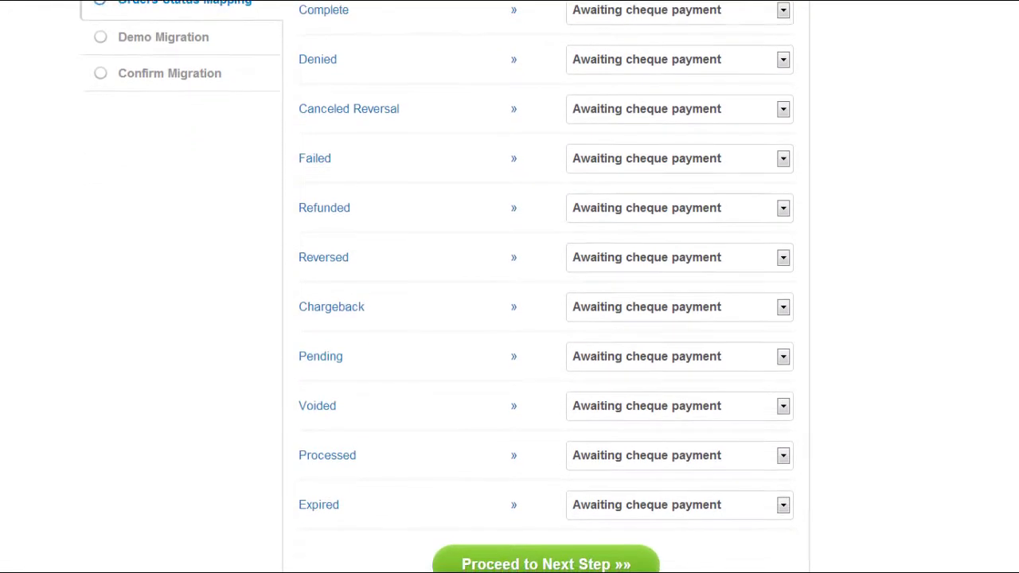
left_click(597, 523)
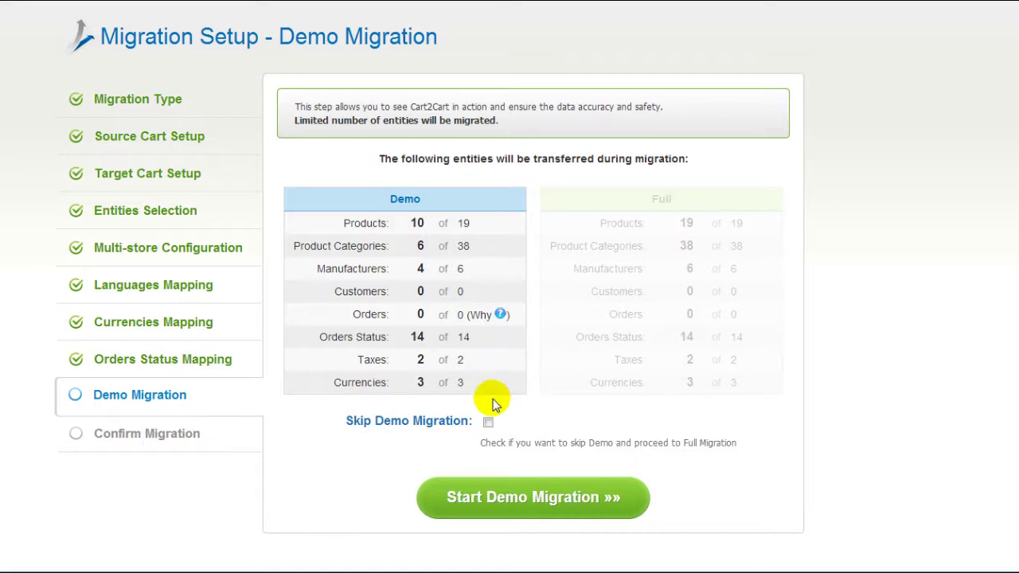
- Leave Skip Demo Migration unticked and run the demo migration
left_click(488, 423)
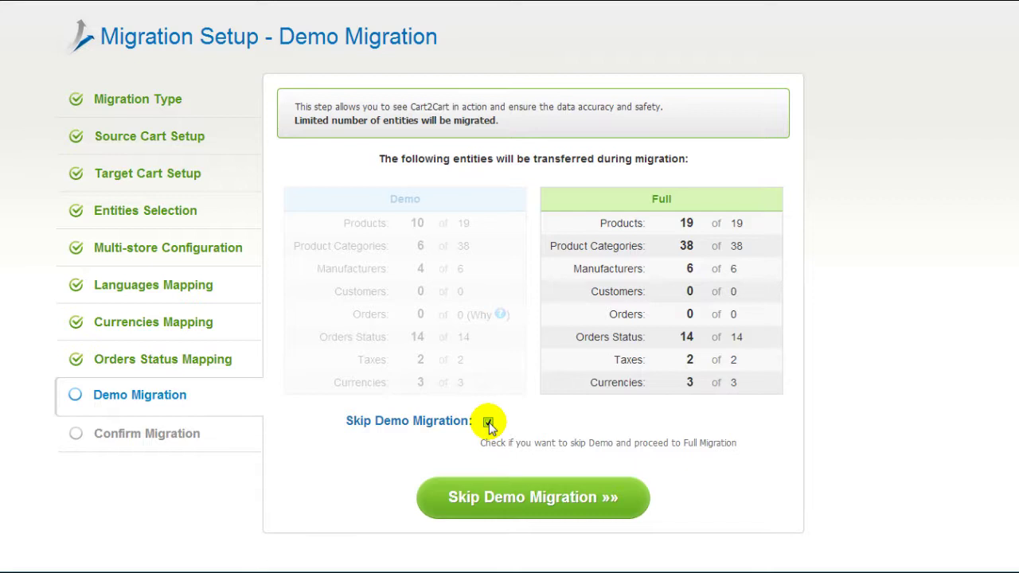
left_click(488, 423)
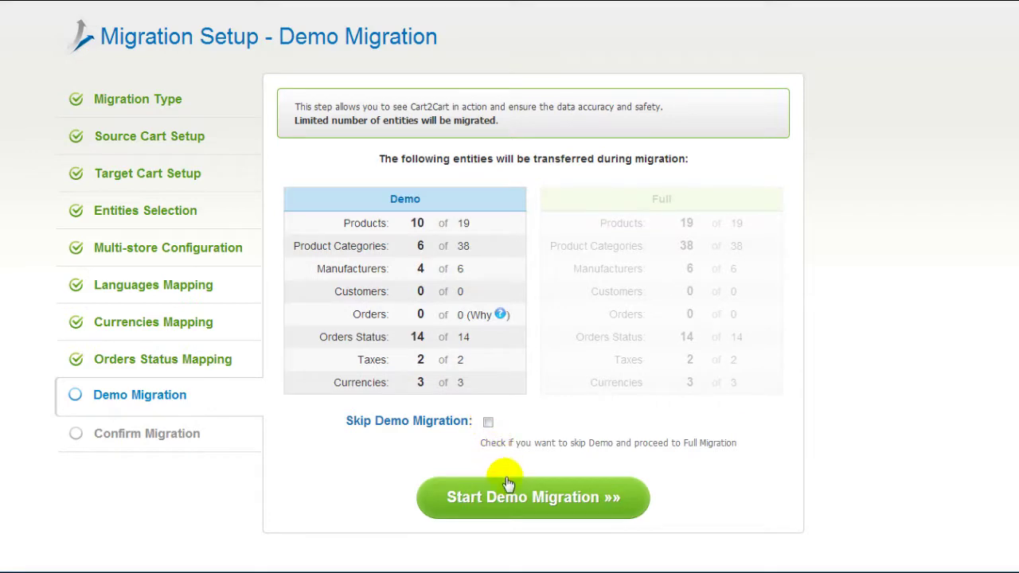
left_click(492, 496)
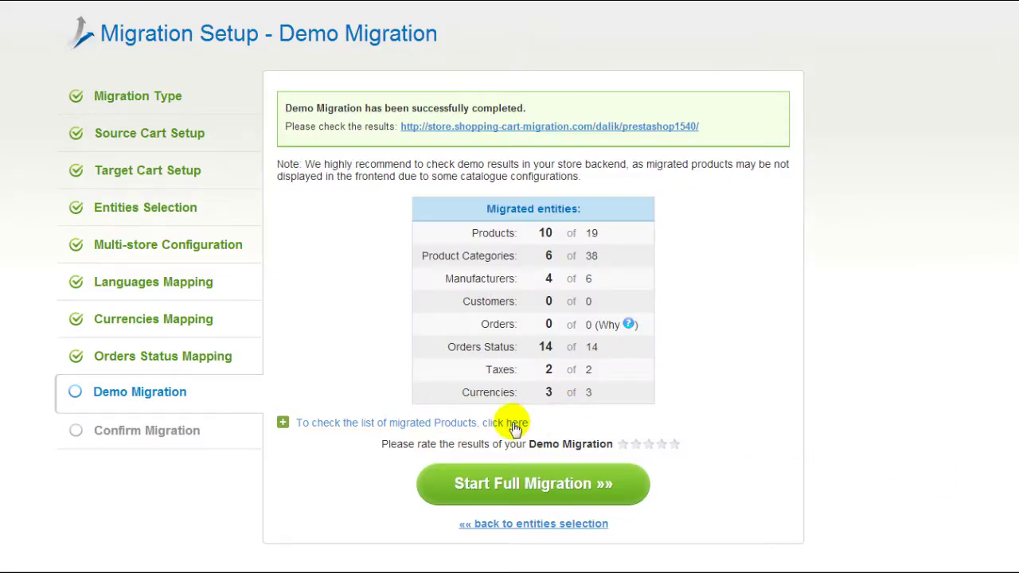
- Check the migrated products in the target store, rate the demo five stars, and continue to full migration
left_click(515, 426)
left_click_drag(785, 487, 790, 521)
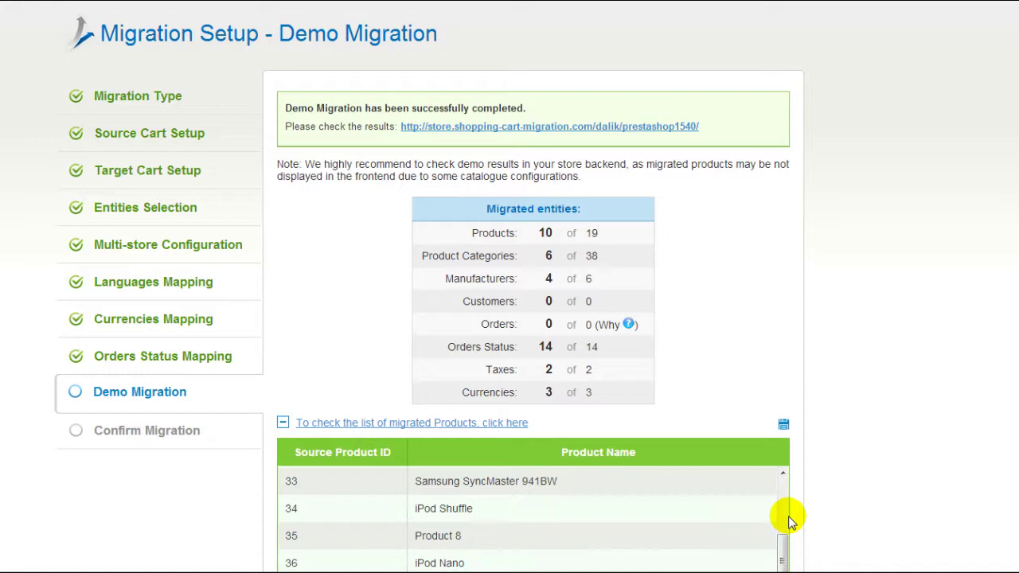
scroll(791, 522, "down", 2)
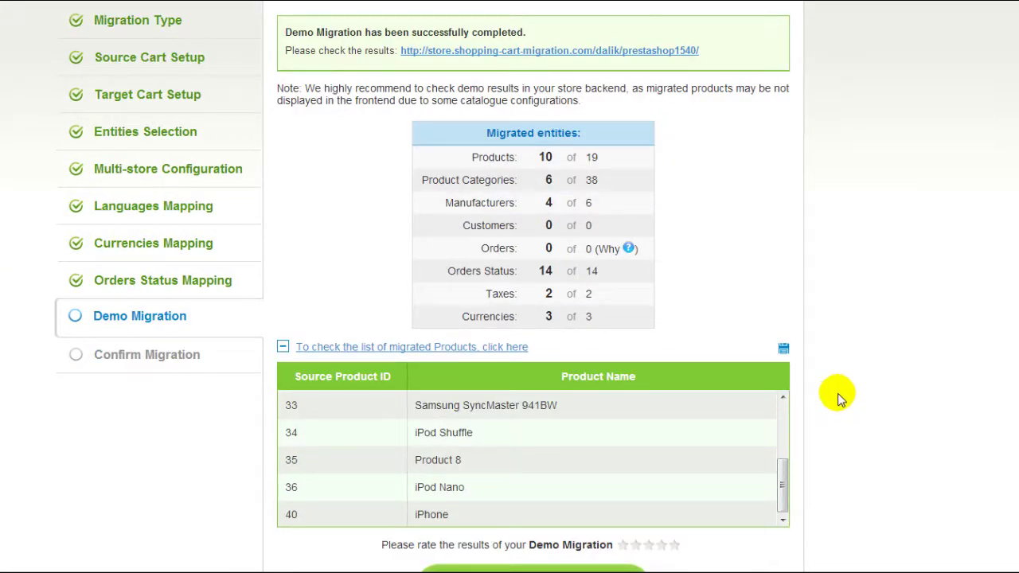
left_click(660, 50)
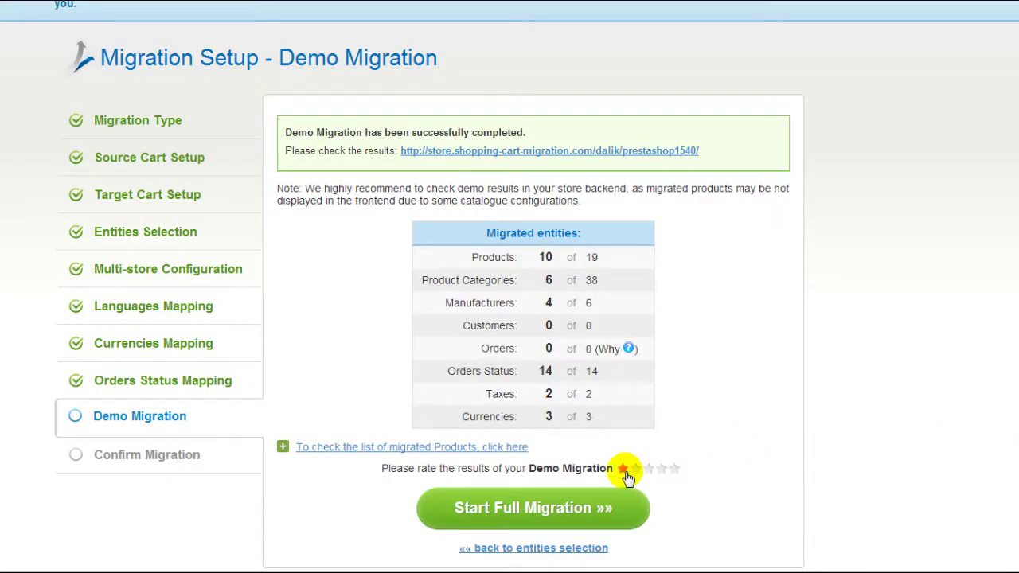
left_click(675, 471)
left_click(541, 508)
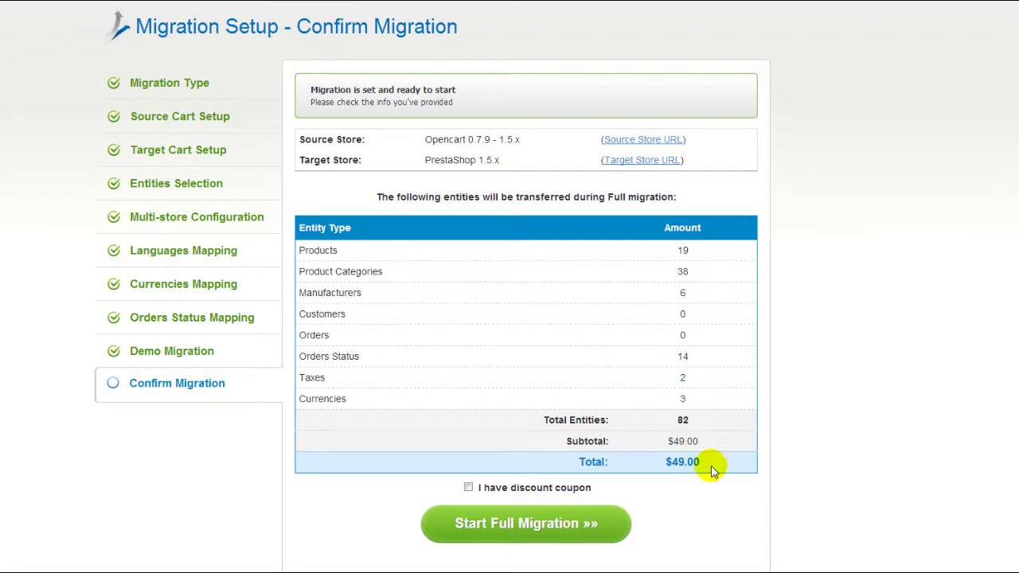
- Leave the discount coupon option unticked and launch the full migration
left_click(469, 487)
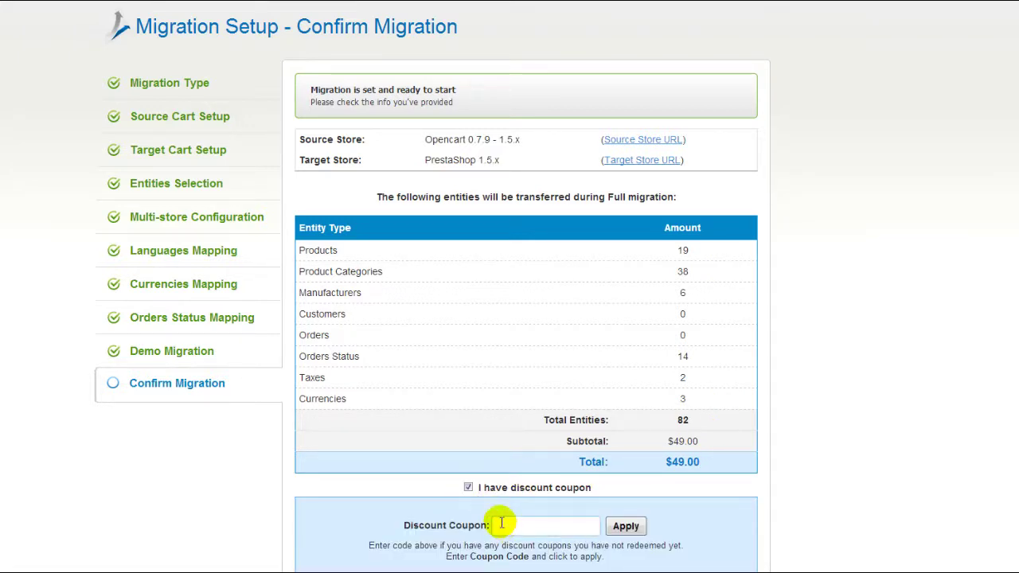
left_click(469, 488)
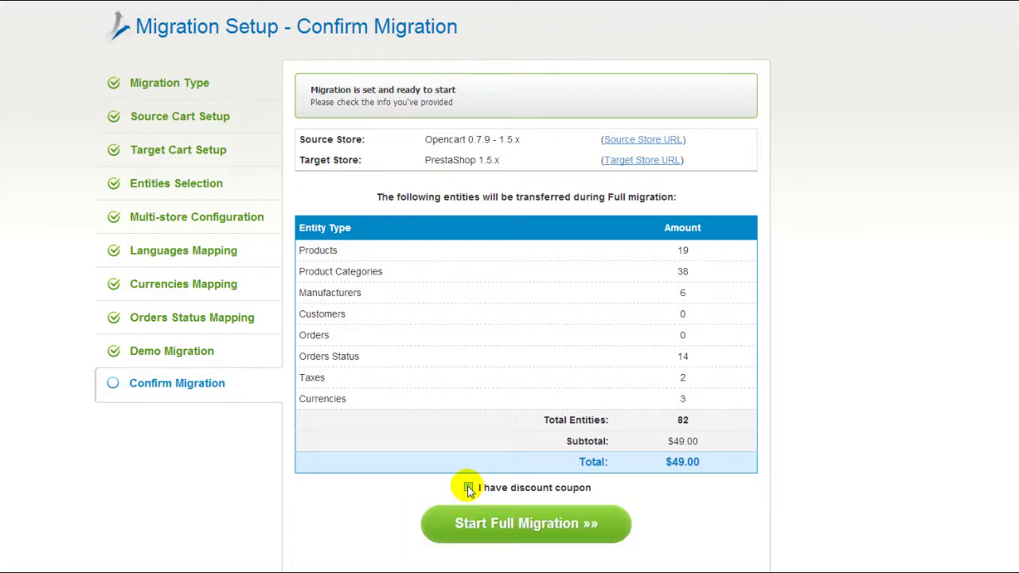
left_click(491, 523)
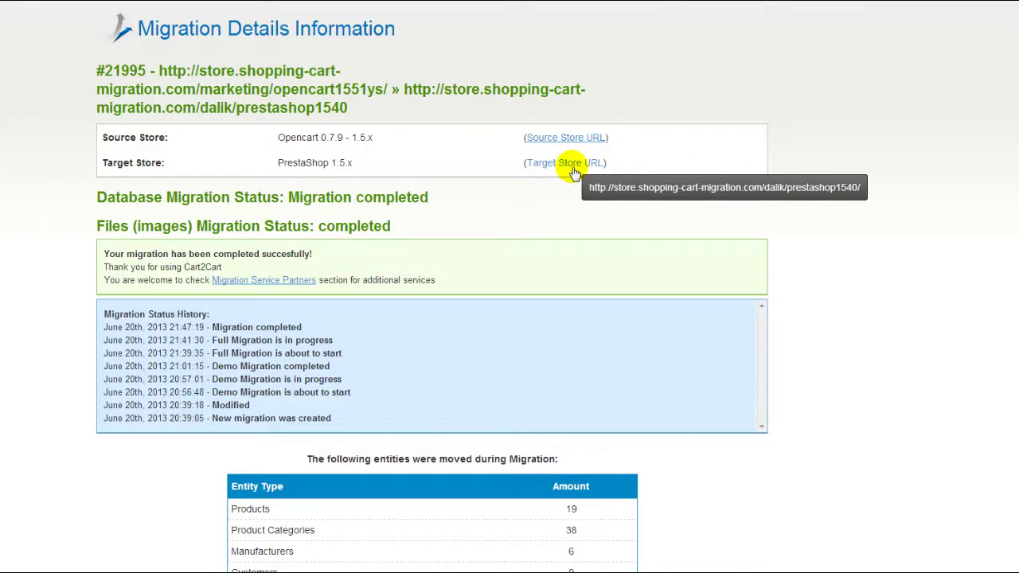
- Open the migrated PrestaShop storefront from the Target Store URL link
left_click(562, 162)
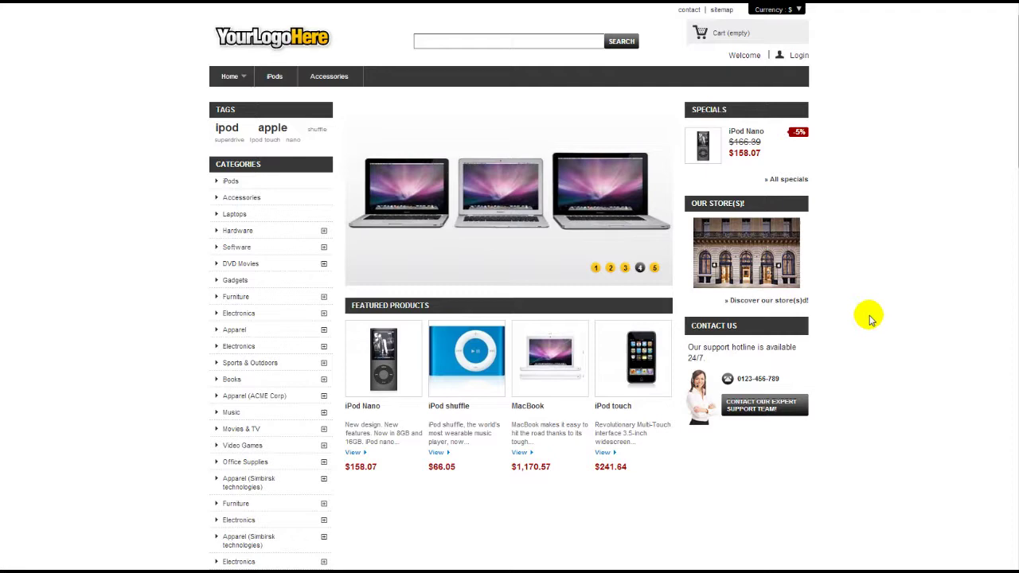